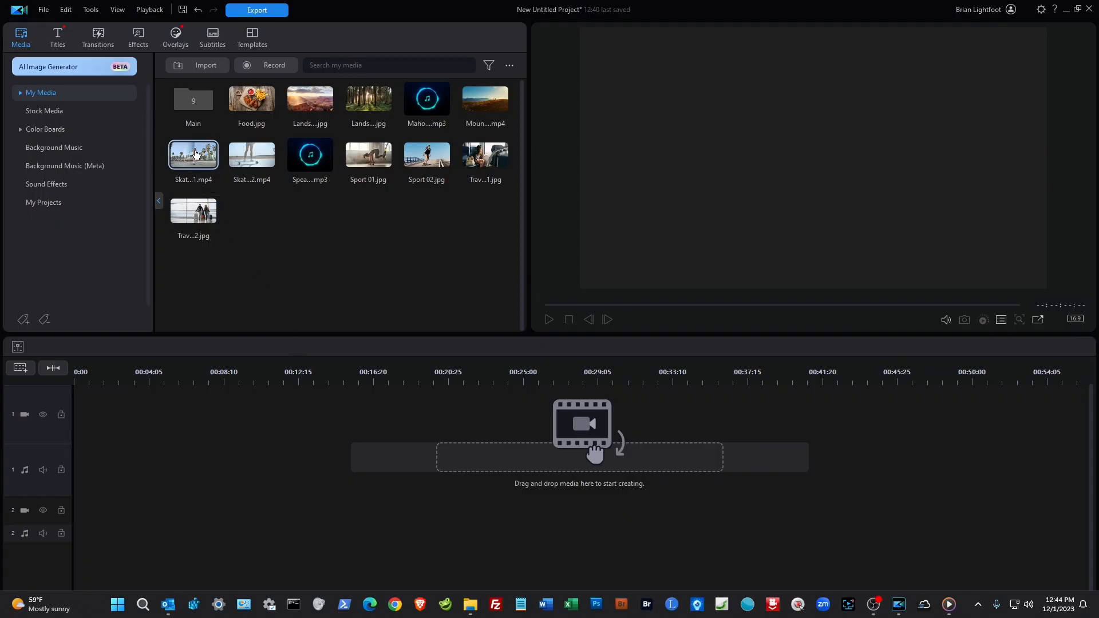
Step: Place the Skateboard 01 clip at the start of video track 1 and lower its overall opacity to about 49
left_click_drag(195, 153, 68, 415)
left_click_drag(284, 373, 586, 371)
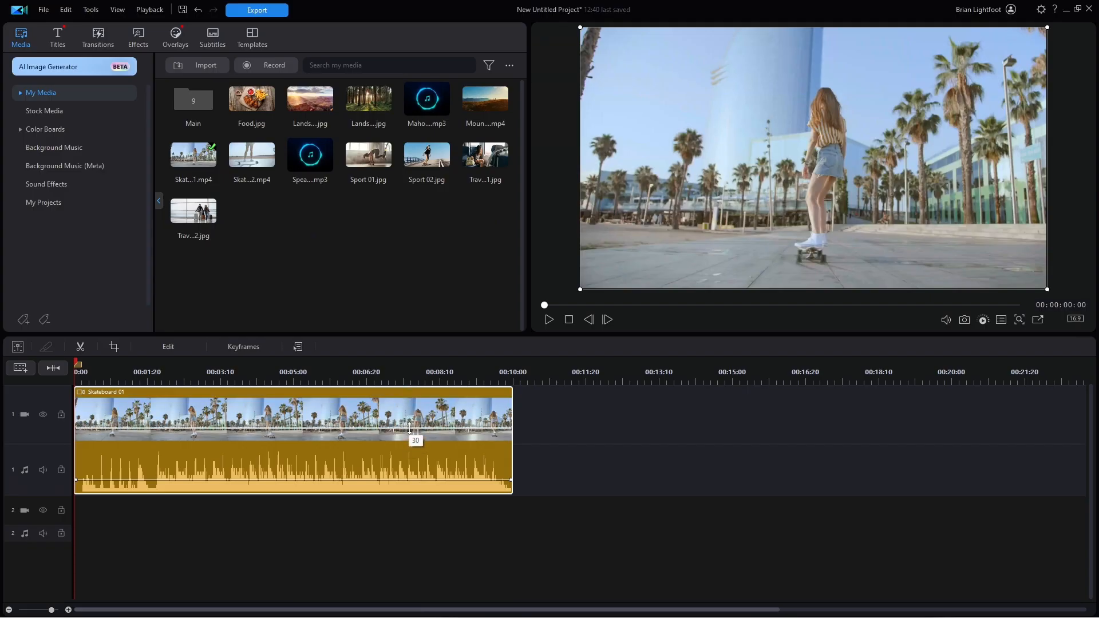
left_click_drag(410, 424, 410, 420)
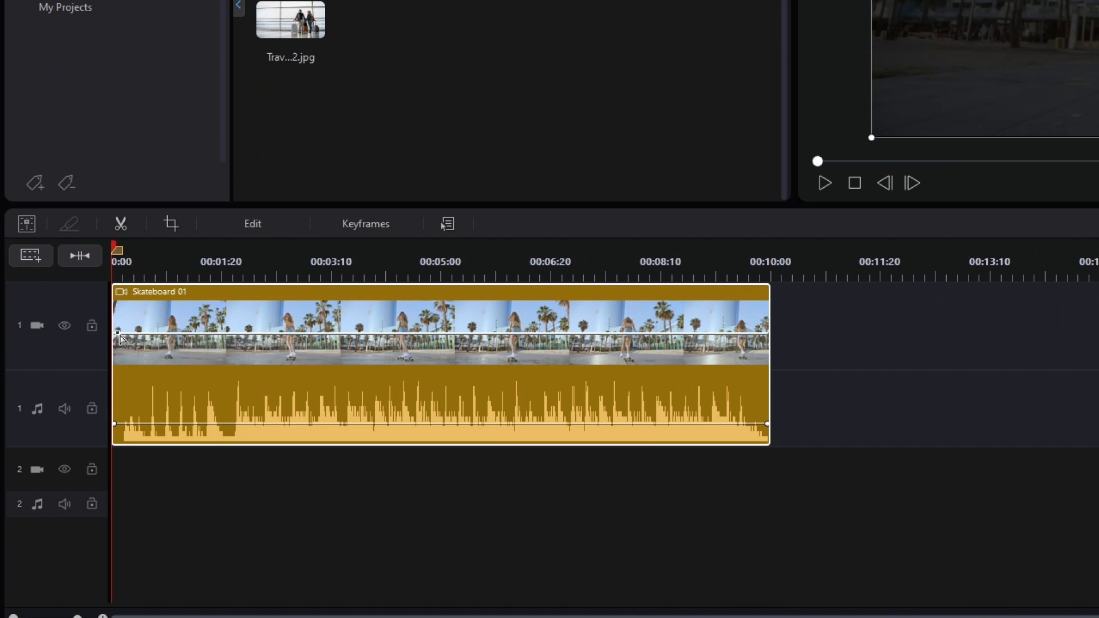
Step: Fade in Skateboard 01 with a minimum-opacity keyframe at its start and a maximum-opacity keyframe at its end, and play it back
left_click(119, 334)
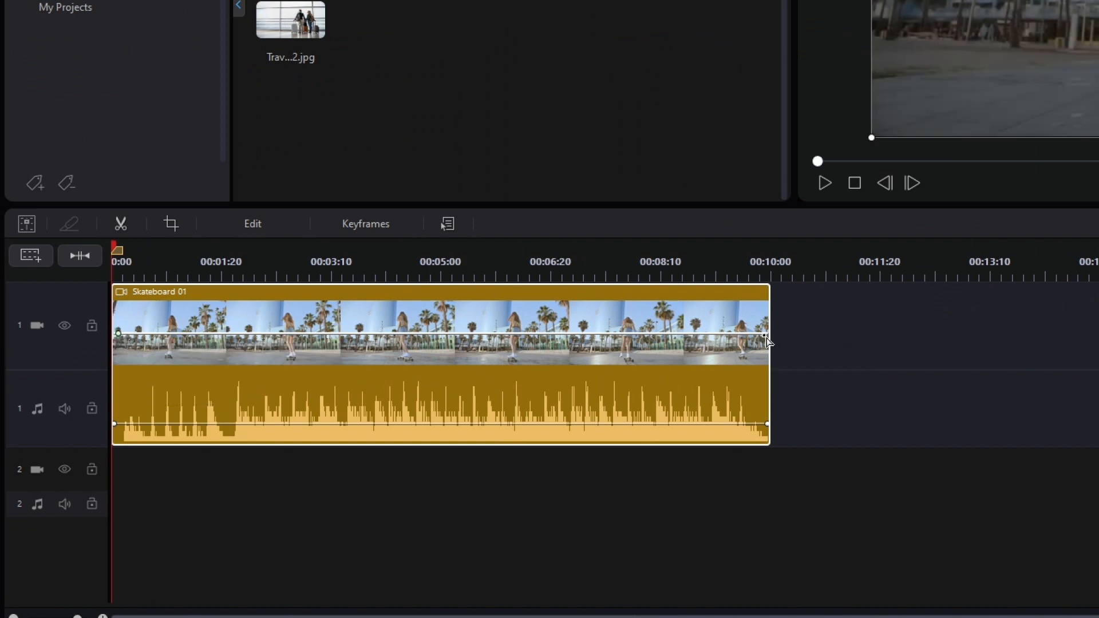
left_click(764, 334)
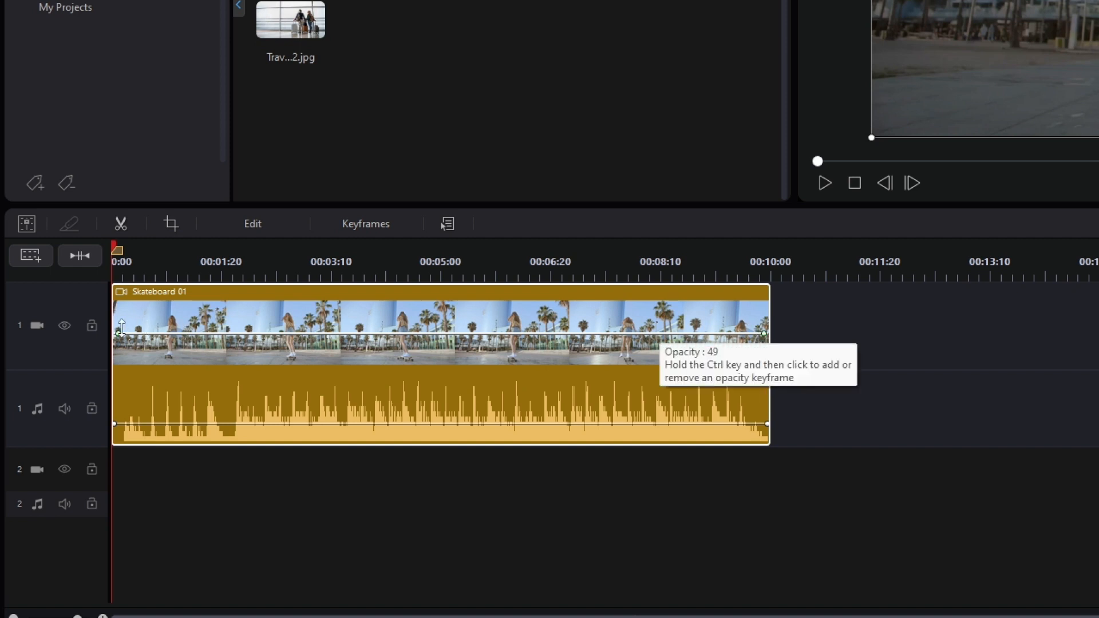
mouse_move(118, 334)
left_mouse_down()
mouse_move(112, 364)
mouse_move(124, 351)
left_mouse_up()
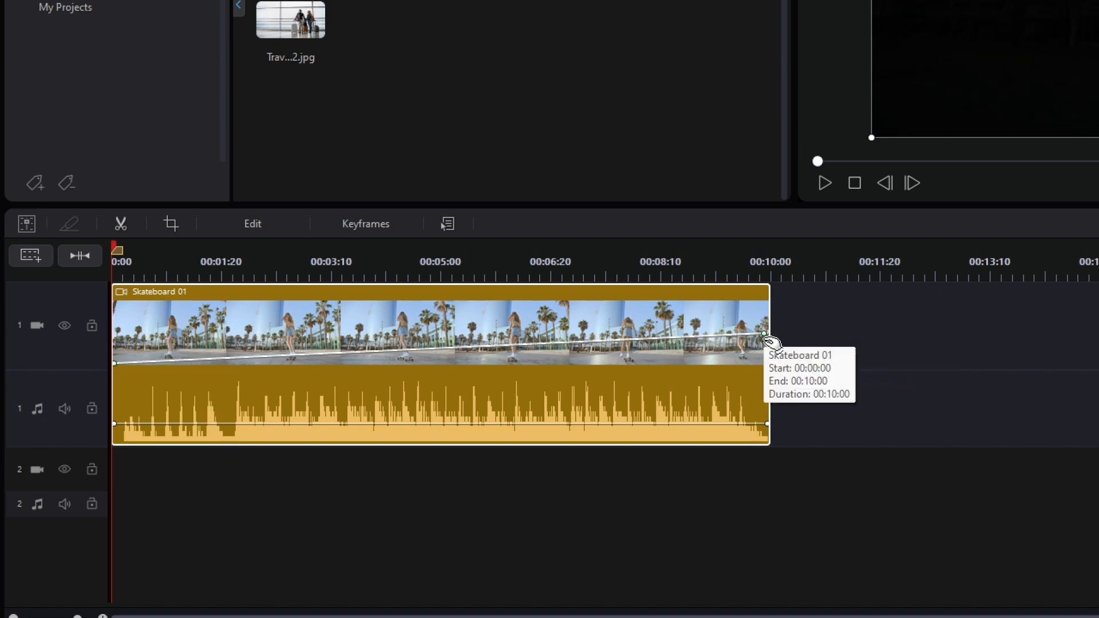
left_click_drag(770, 337, 774, 303)
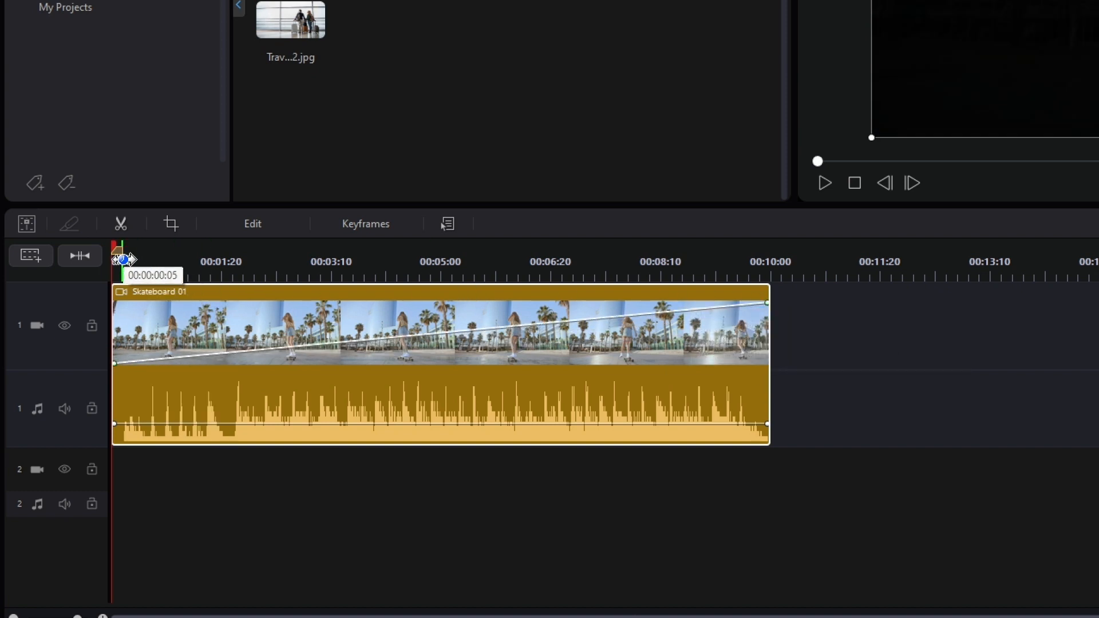
key("space")
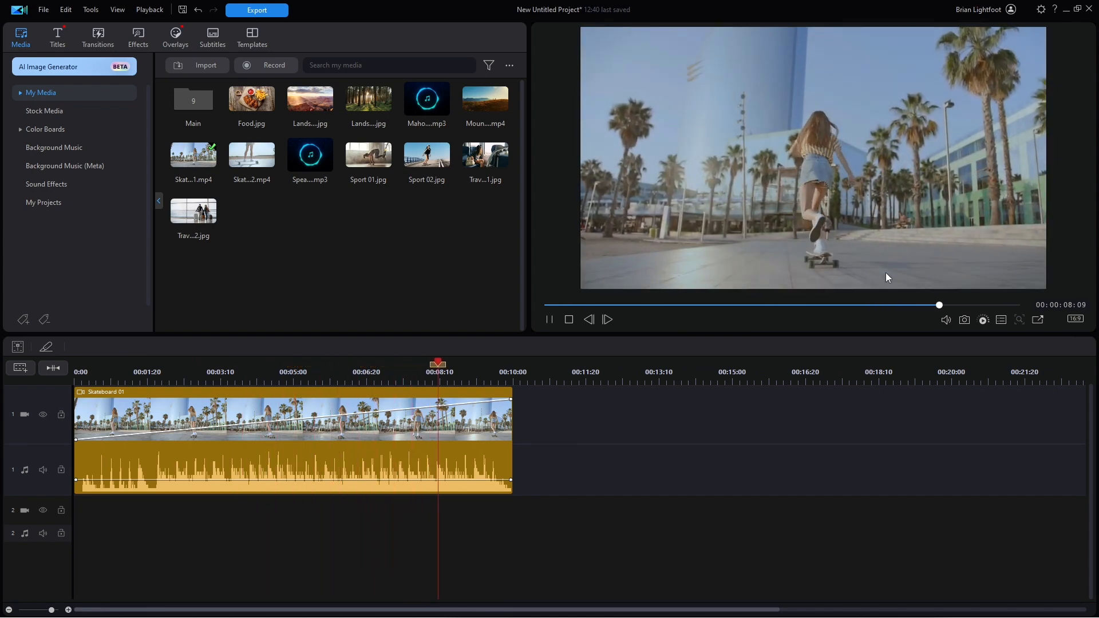
key("space")
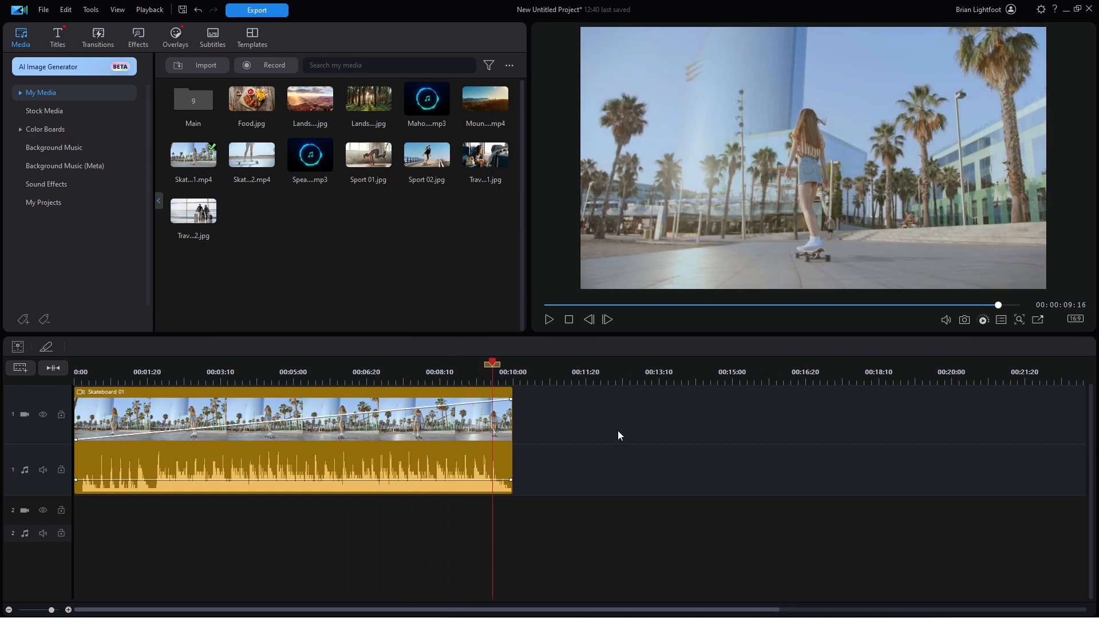
Step: Place A.jpg from the Main media folder on video track 1 after the skateboard clip, with B.JPG directly below on video track 2
double_click(194, 104)
left_click_drag(487, 101, 605, 420)
left_click_drag(197, 155, 598, 522)
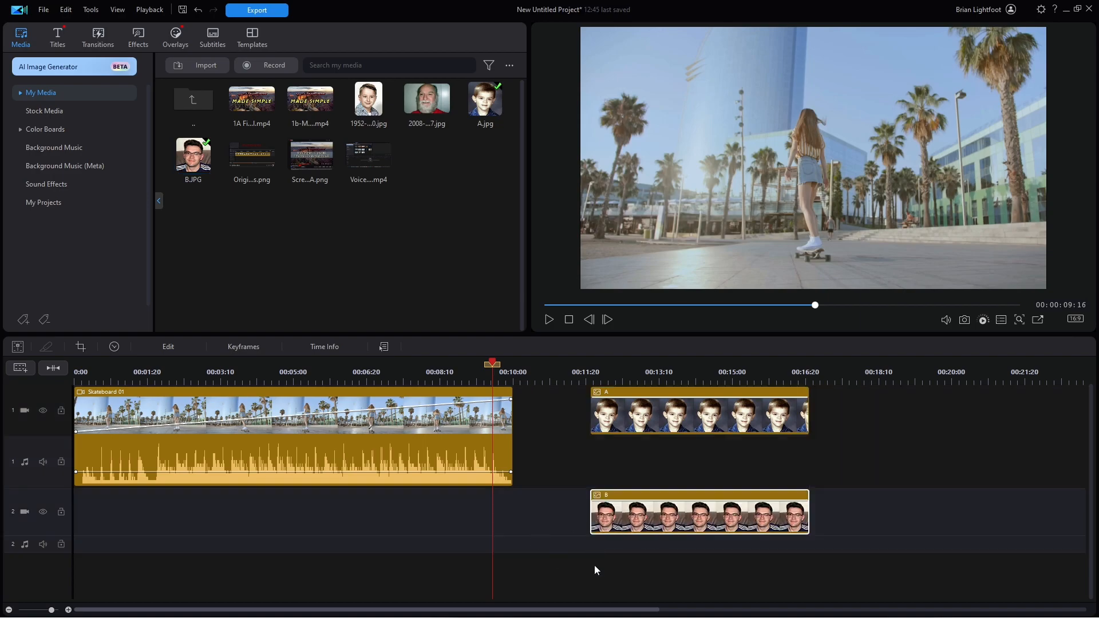
Step: Crossfade photo A into photo B by lowering A's end opacity to 0 and B's start opacity to minimum, and play the transition
left_click(611, 420)
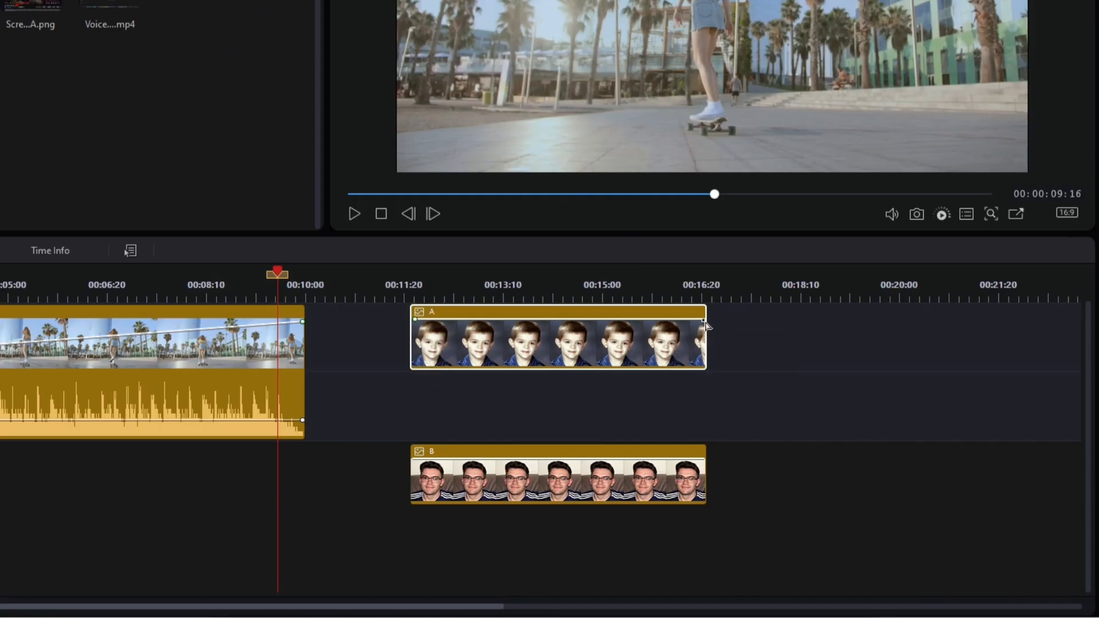
left_click_drag(704, 322, 711, 385)
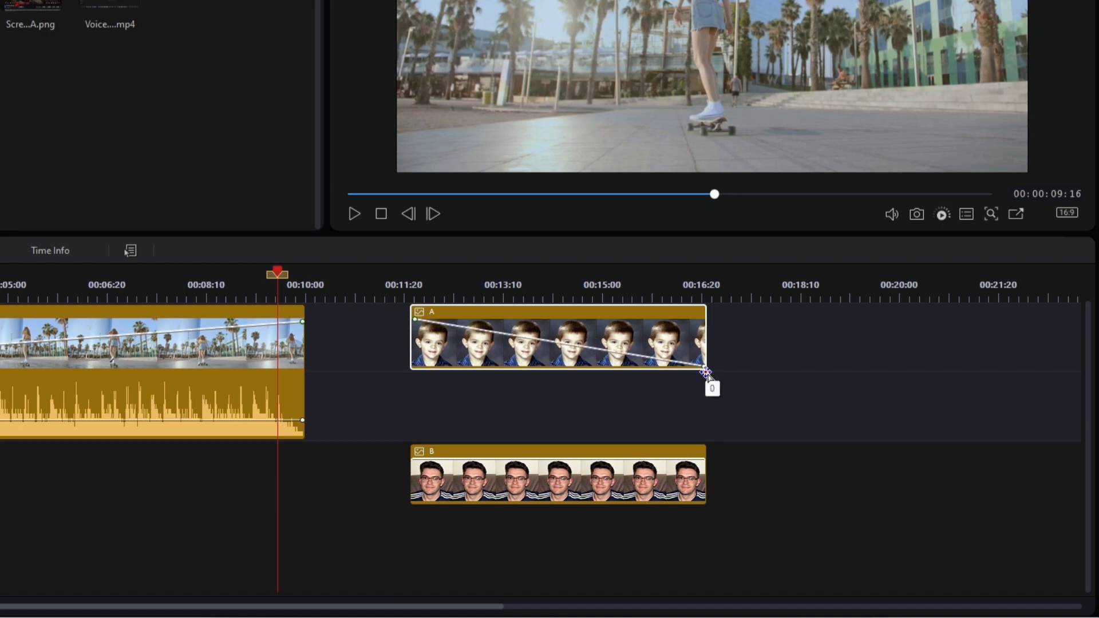
left_click(428, 465)
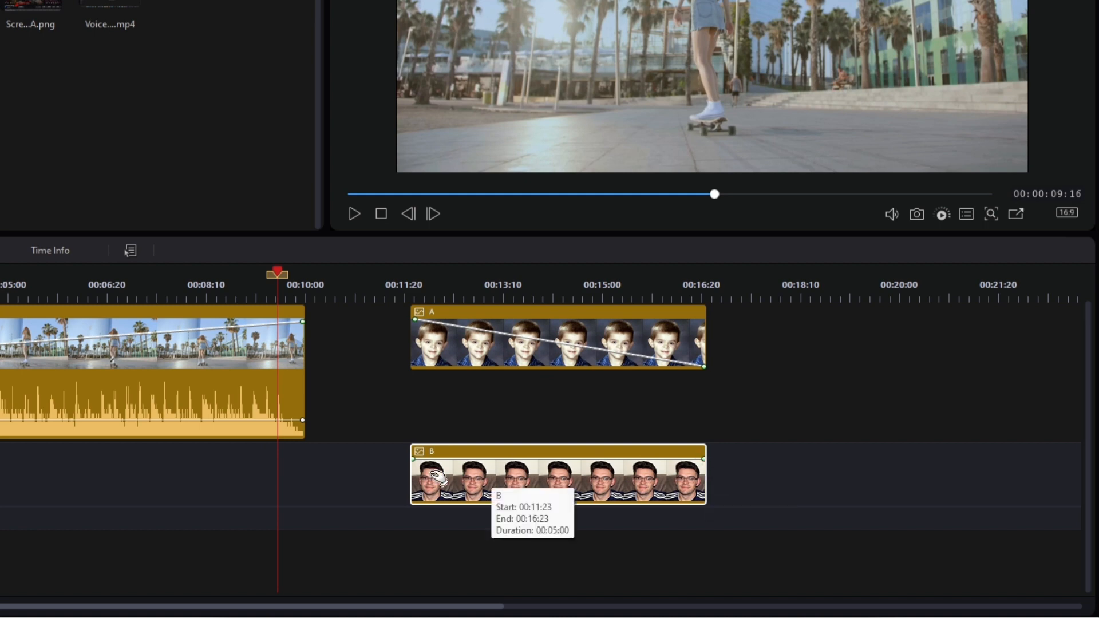
left_click_drag(414, 461, 410, 513)
left_click_drag(411, 289, 418, 284)
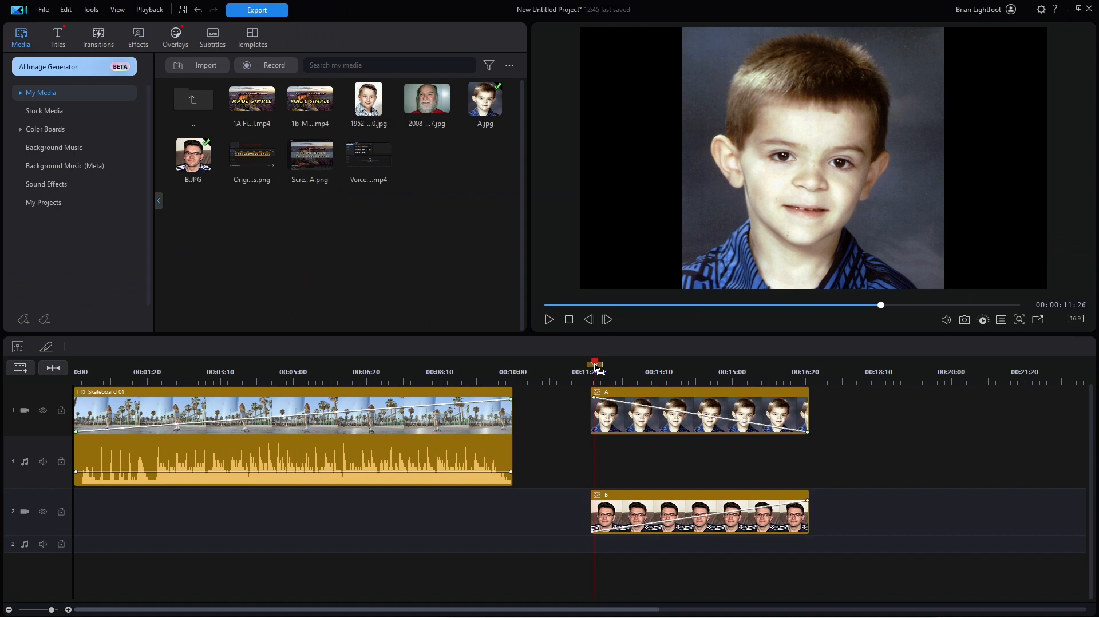
key("space")
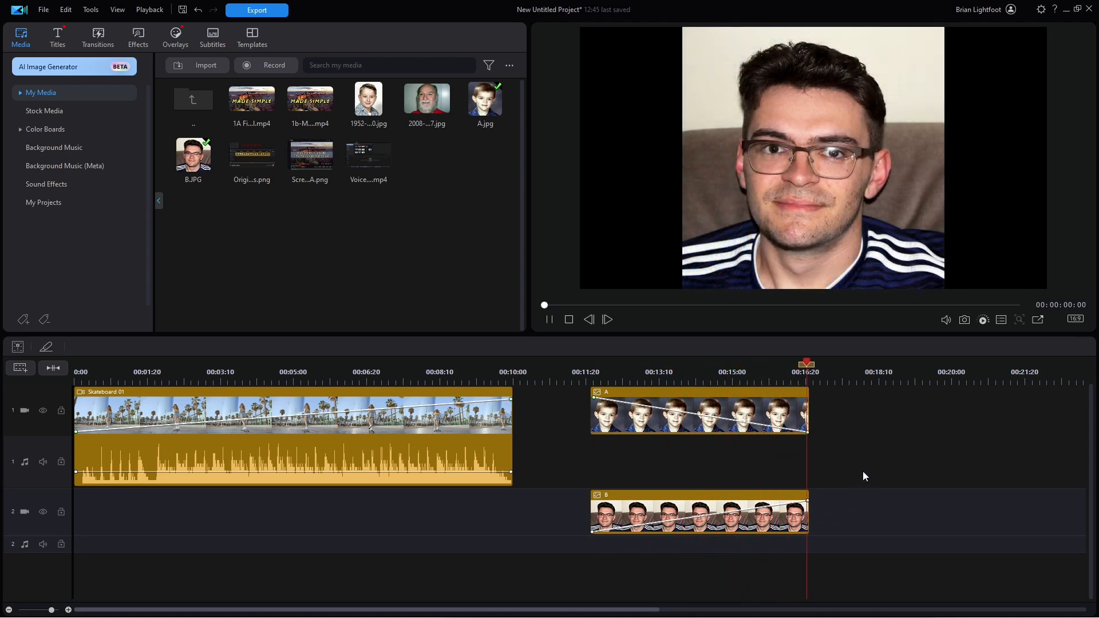
Step: Delete photo A, photo B and the Skateboard 01 clip from the timeline
left_click(736, 409)
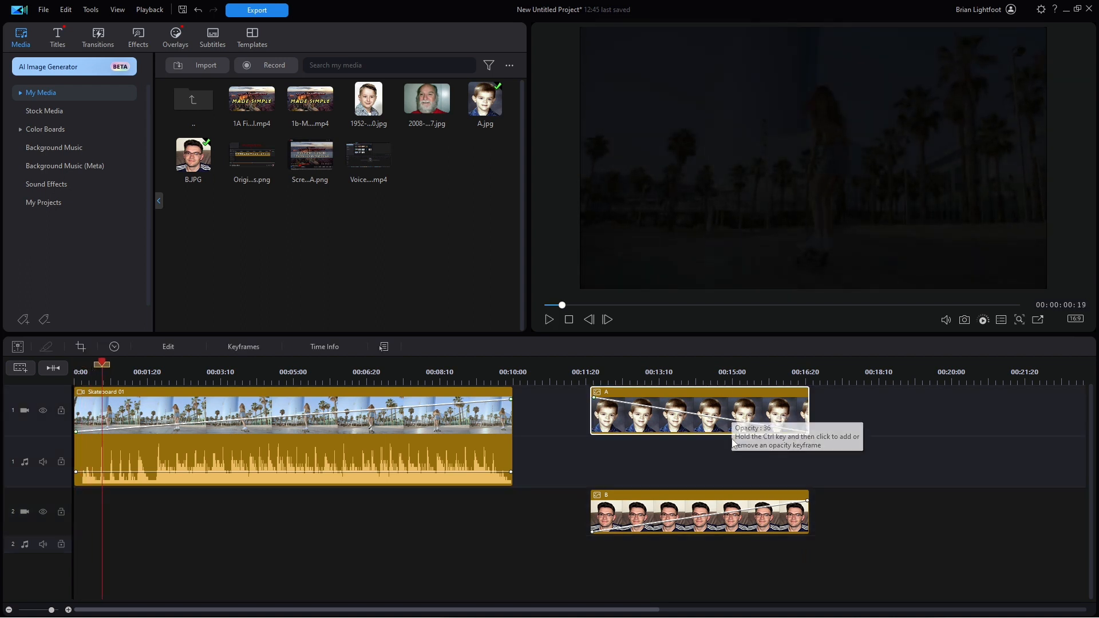
key("Delete")
left_click(645, 512)
key("Delete")
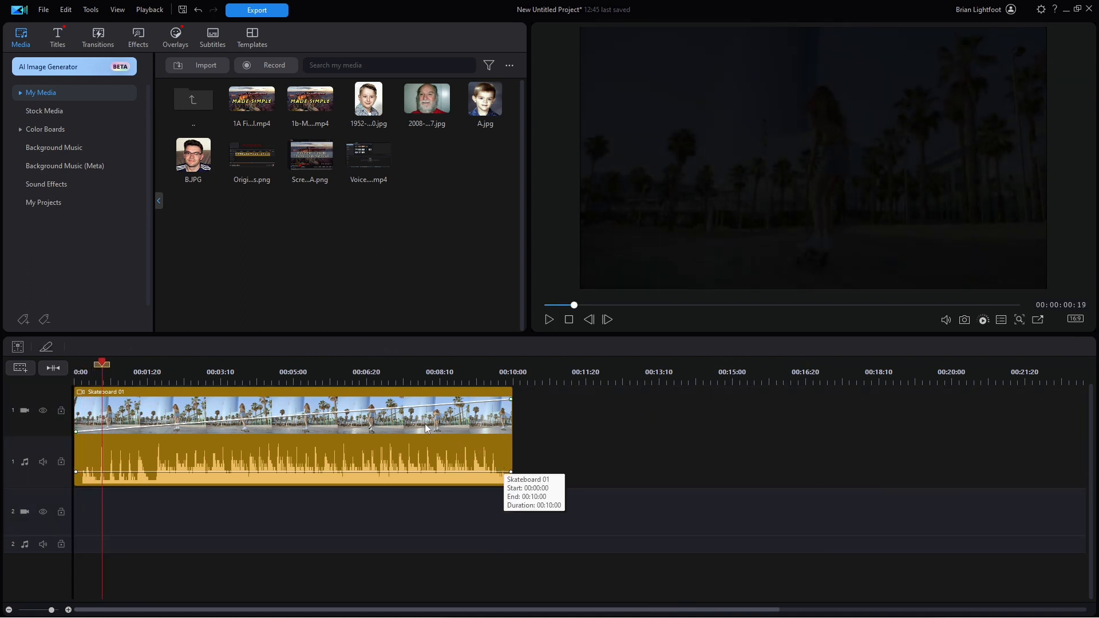
left_click(426, 425)
key("Delete")
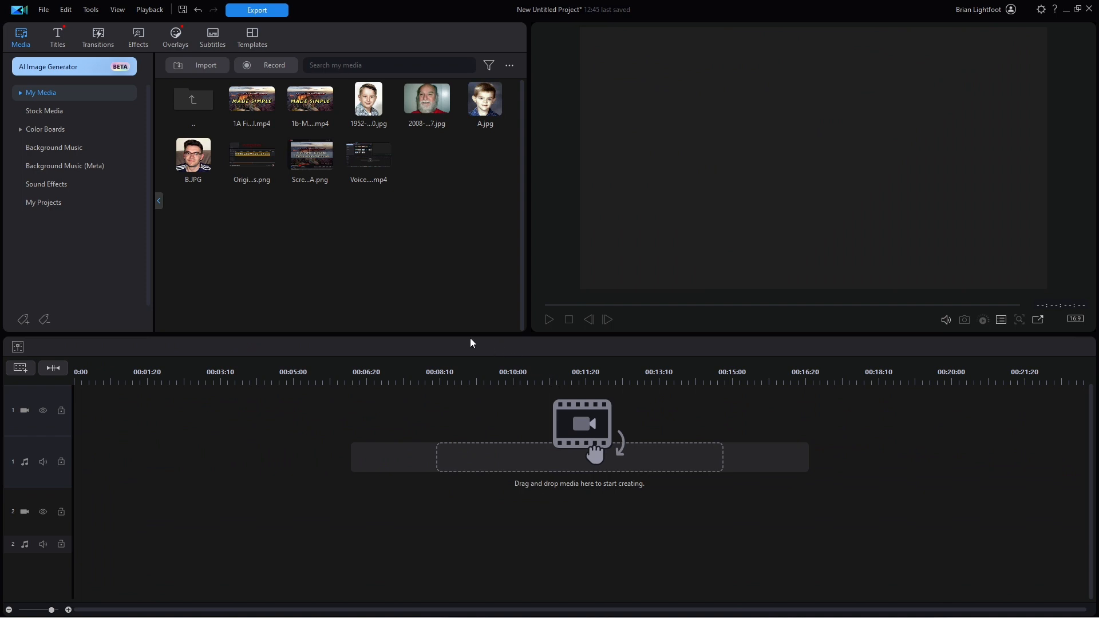
Step: Place the Skateboard 01, Skateboard 02 and Mountainbiker clips from the main media library back to back on video track 1
left_click(202, 106)
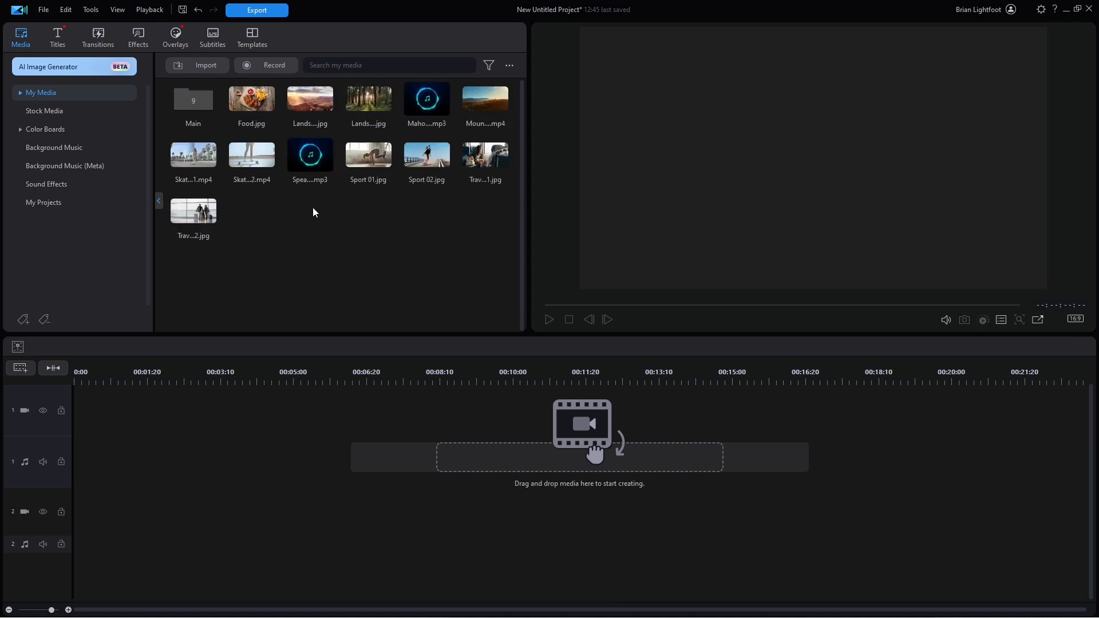
left_click_drag(202, 155, 75, 426)
left_click_drag(593, 370, 327, 369)
left_click_drag(255, 151, 293, 444)
left_click_drag(503, 104, 506, 438)
Step: Enable Color Adjustment on the Skateboard 01 clip with Saturation 0 and apply it to all clips
left_click(180, 415)
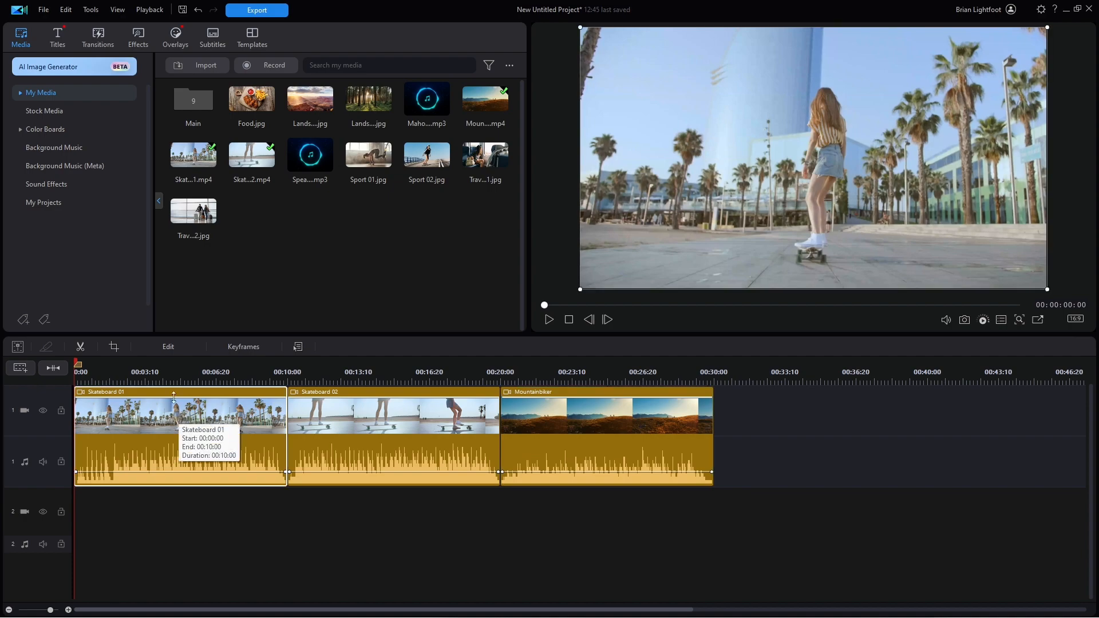
left_click(172, 346)
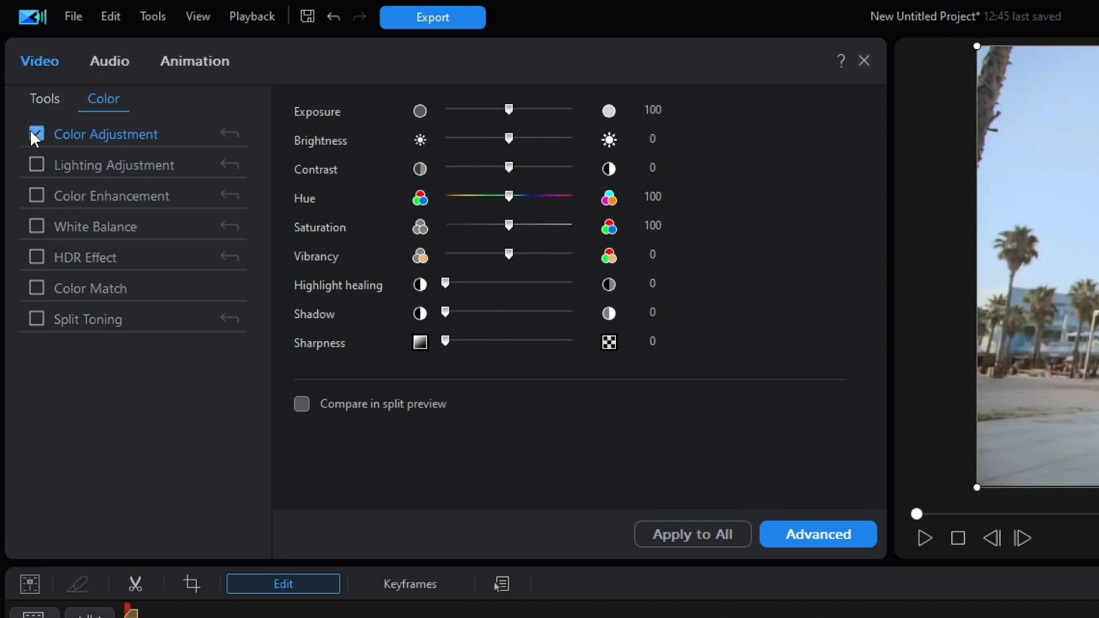
left_click_drag(510, 224, 299, 235)
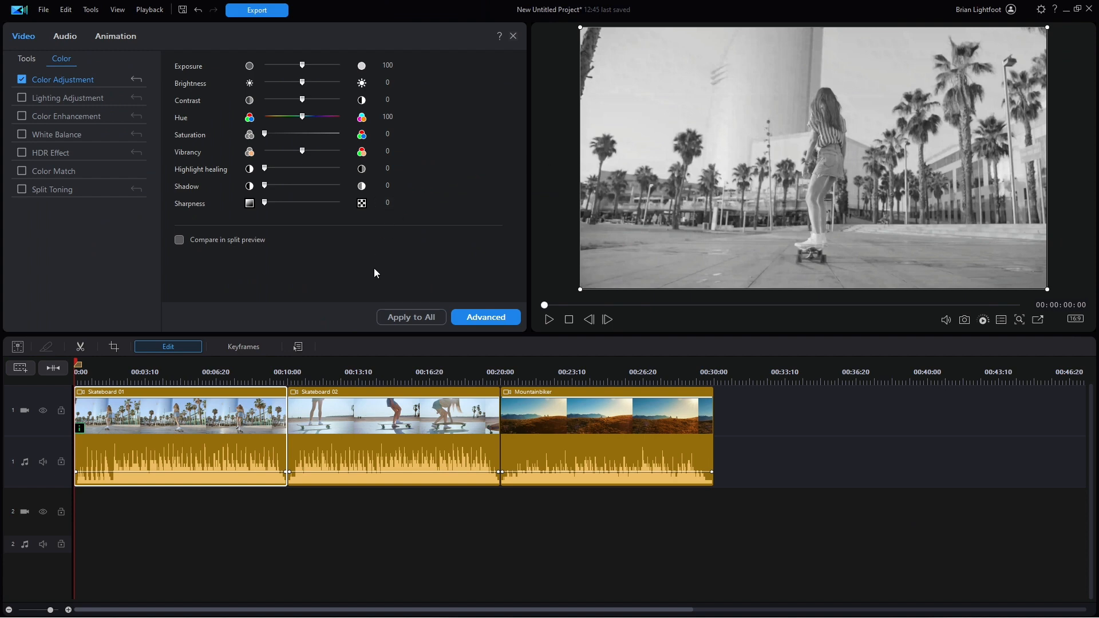
left_click(409, 316)
Step: Scrub the playhead across all three clips to check the applied color adjustment in the preview
mouse_move(294, 430)
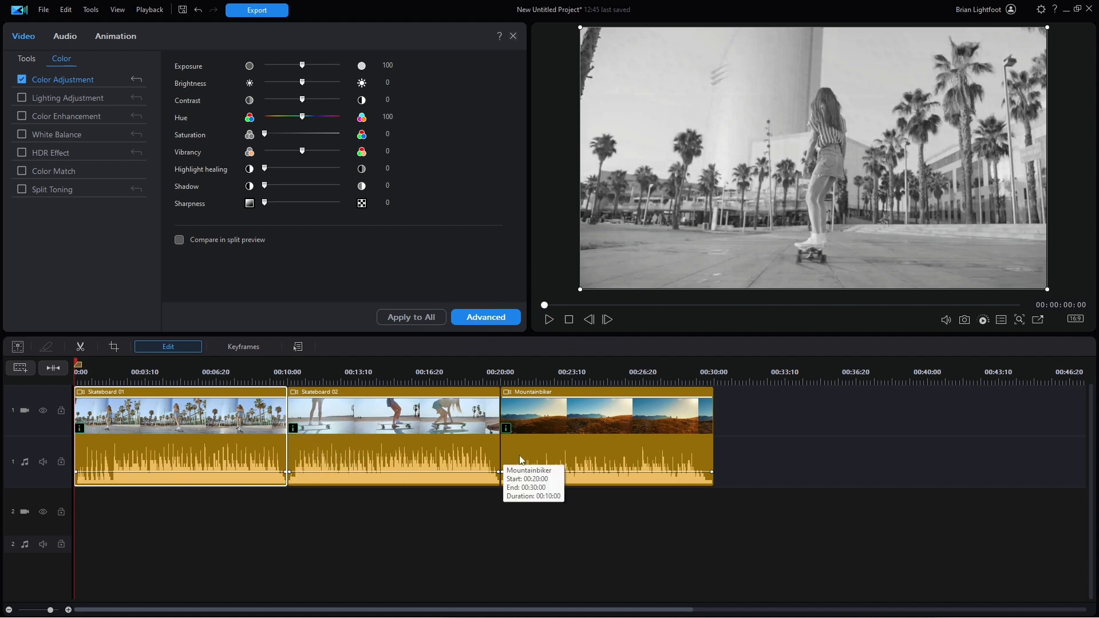
mouse_move(505, 429)
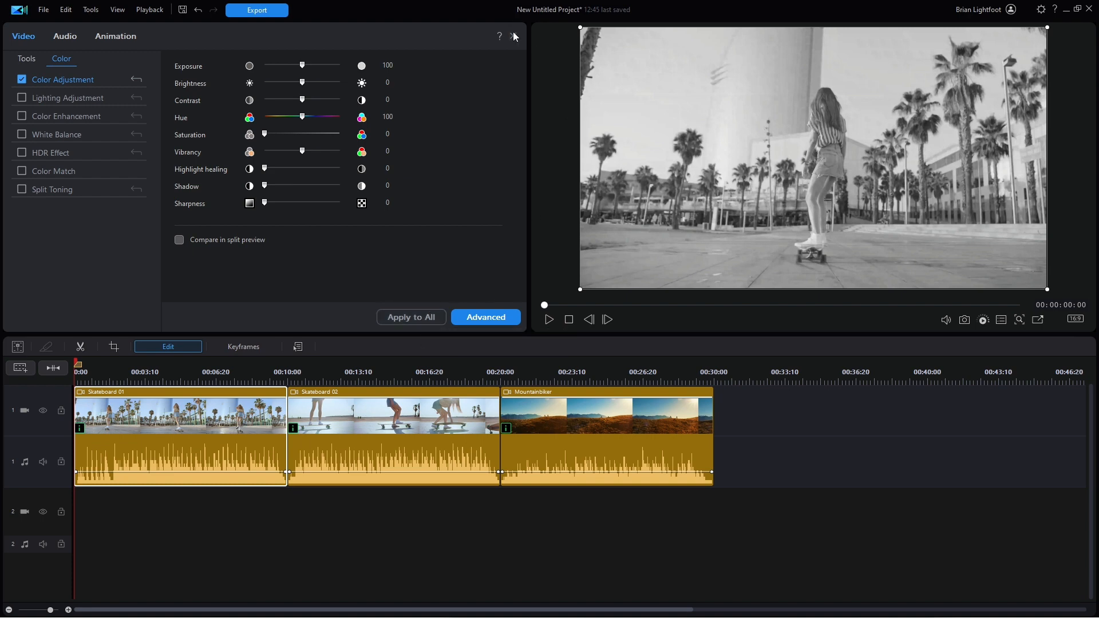
left_click(104, 367)
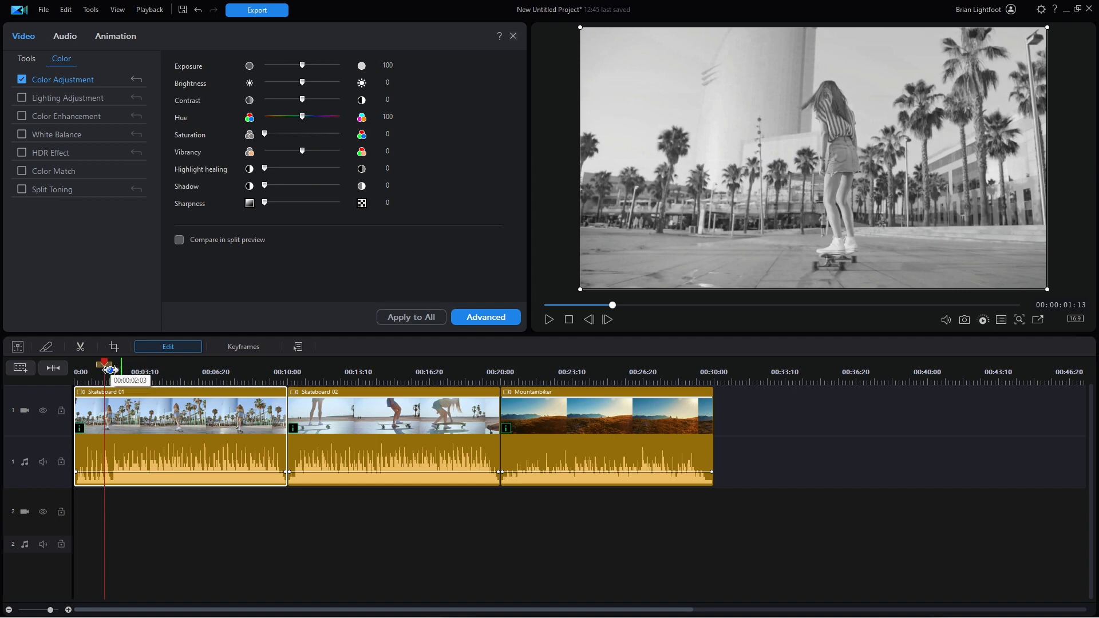
left_click_drag(159, 381, 590, 391)
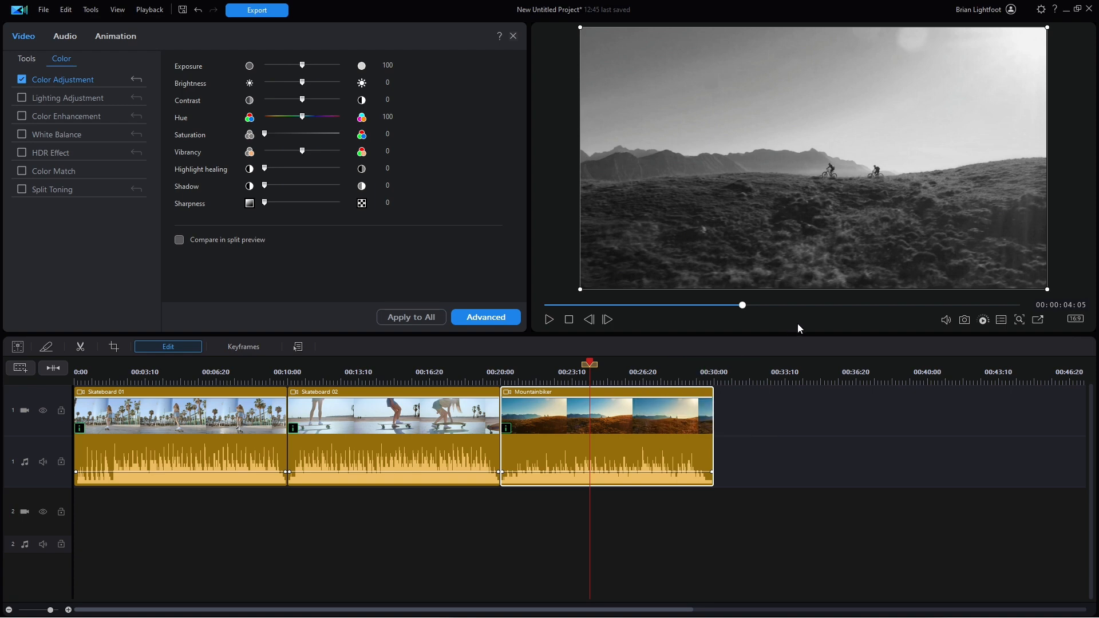
Step: Open the online What's New in This Version page in the browser and navigate from there to CyberLink's Feedback Forum
left_click(1055, 13)
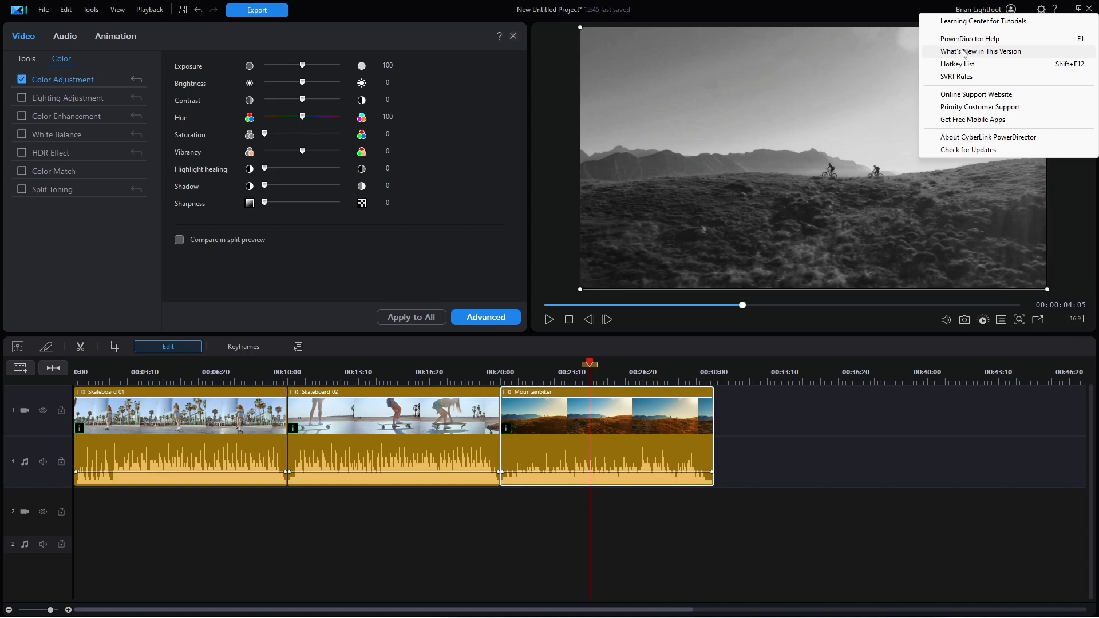
left_click(964, 52)
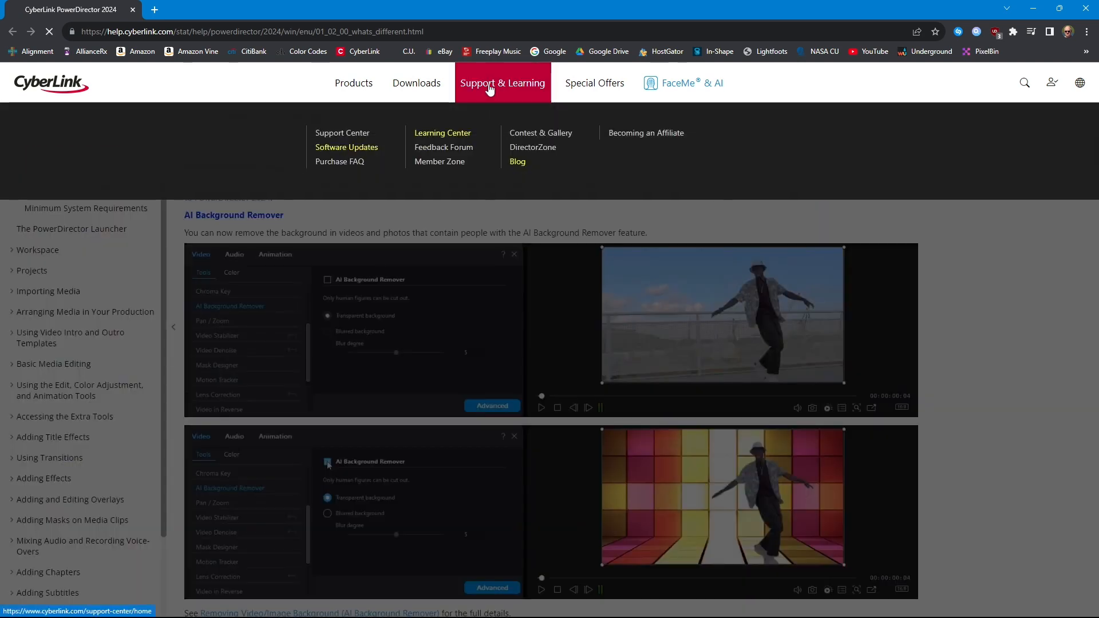
left_click(490, 89)
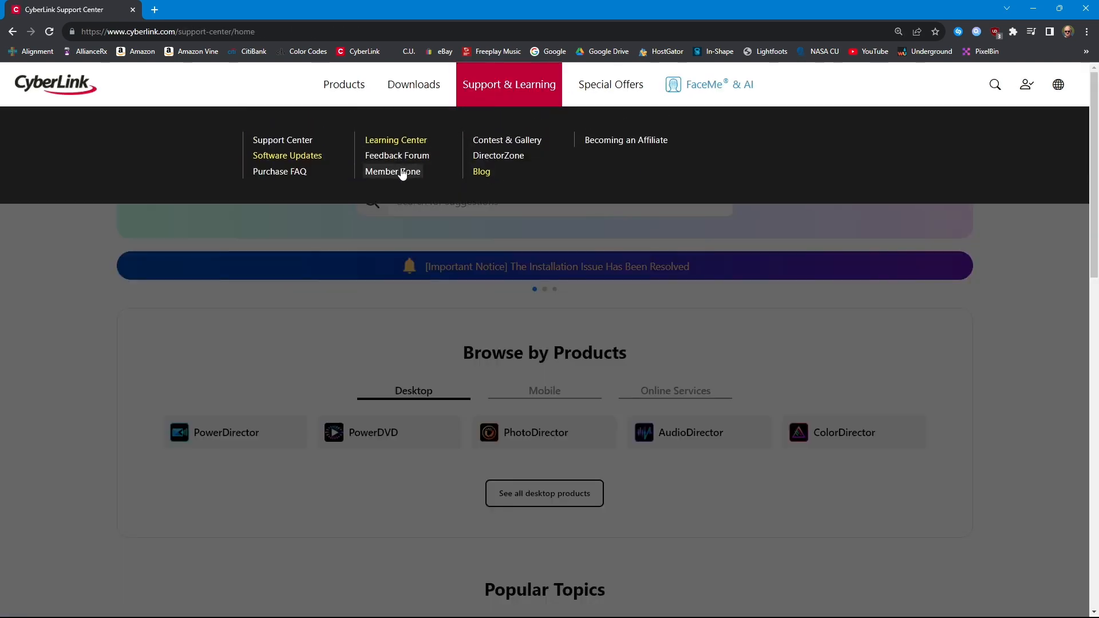
left_click(395, 155)
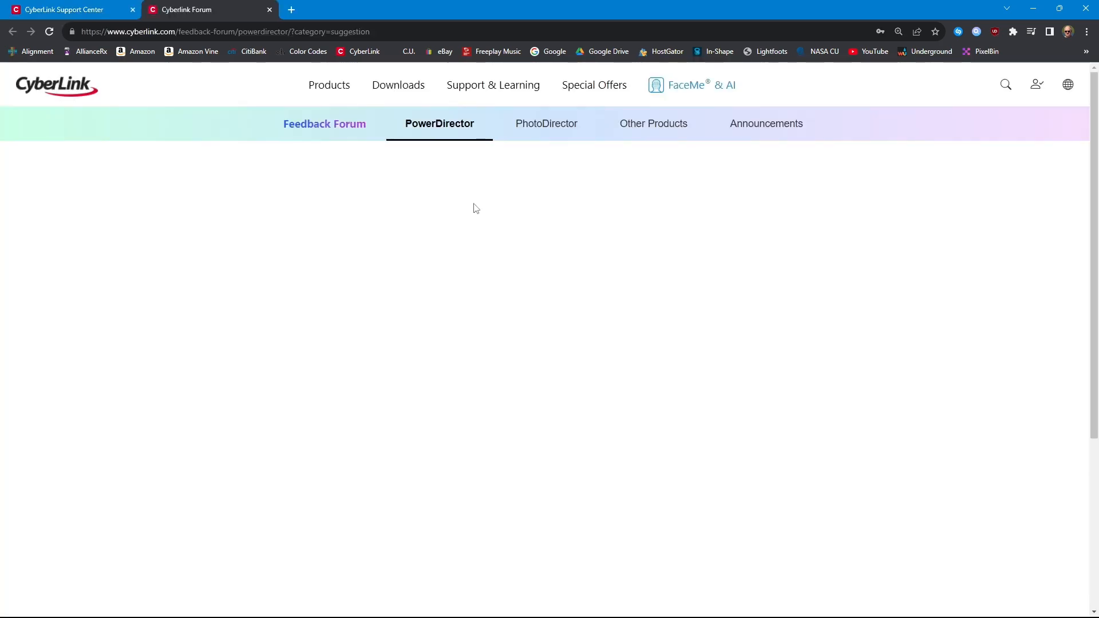